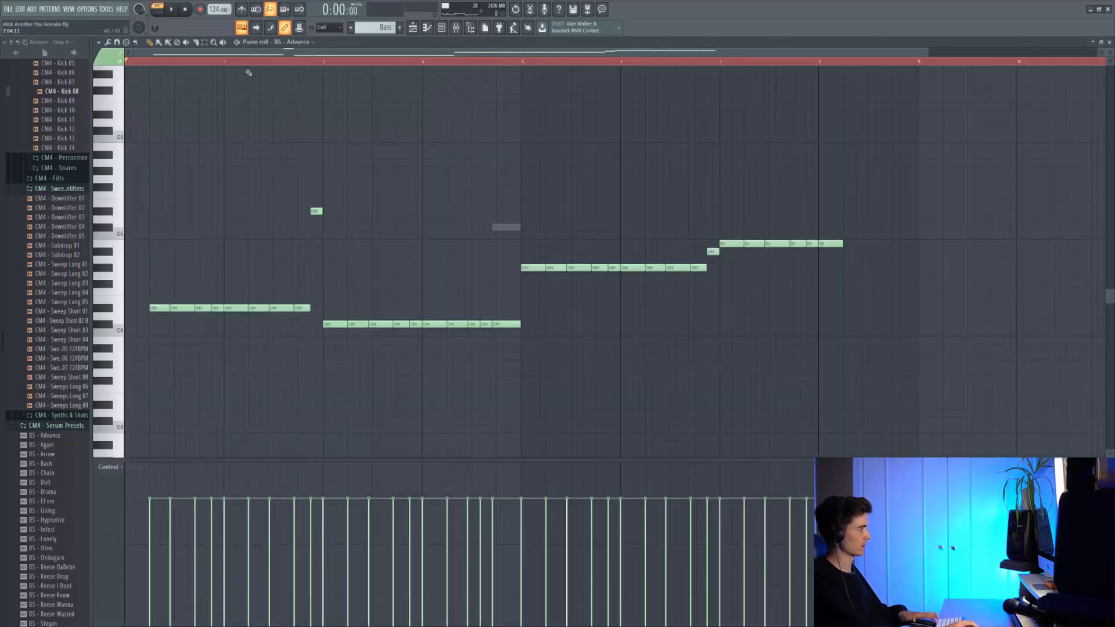
Step: Play the bass pattern and examine its Serum layers, including BS - Big & Slow and BS - Womp Breaking
{"action": "key", "text": "space"}
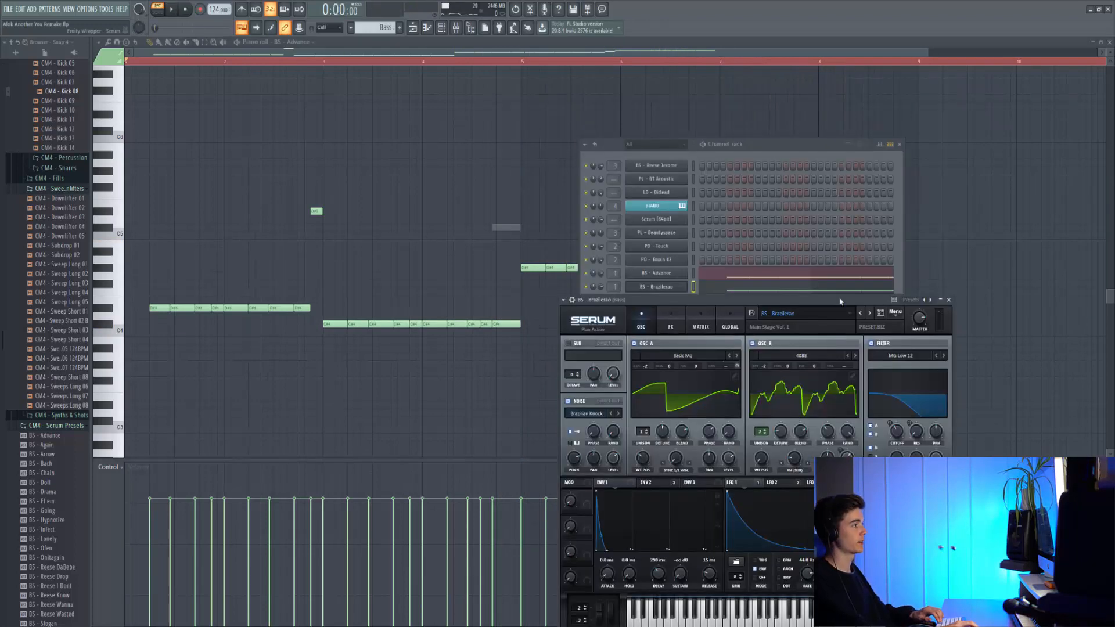
{"action": "left_click_drag", "start_coordinate": [840, 302], "coordinate": [840, 301]}
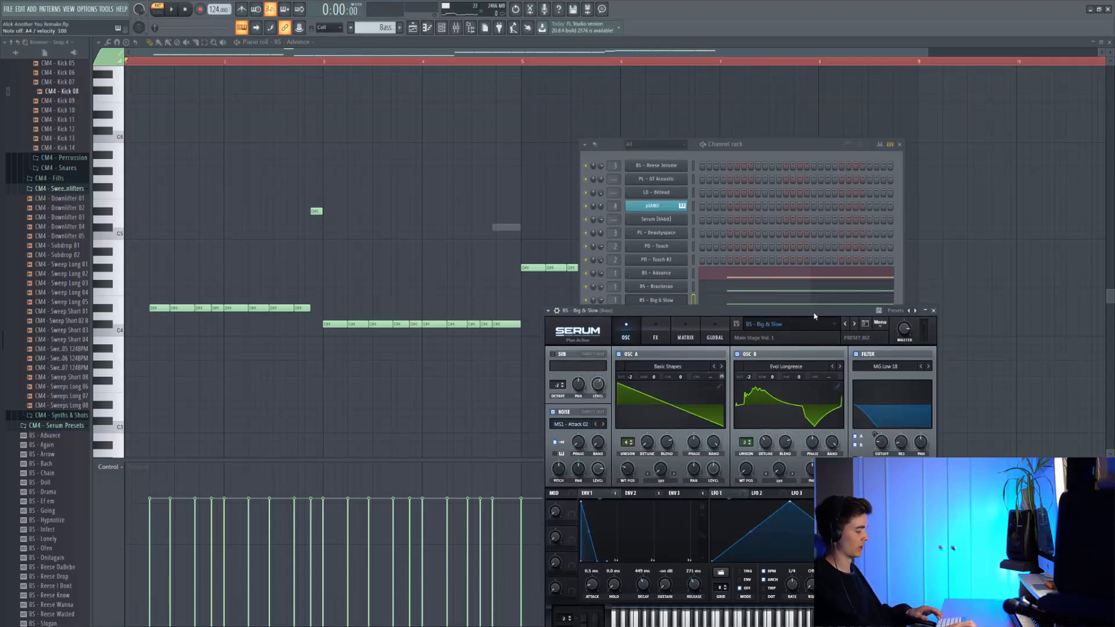
{"action": "key", "text": "space"}
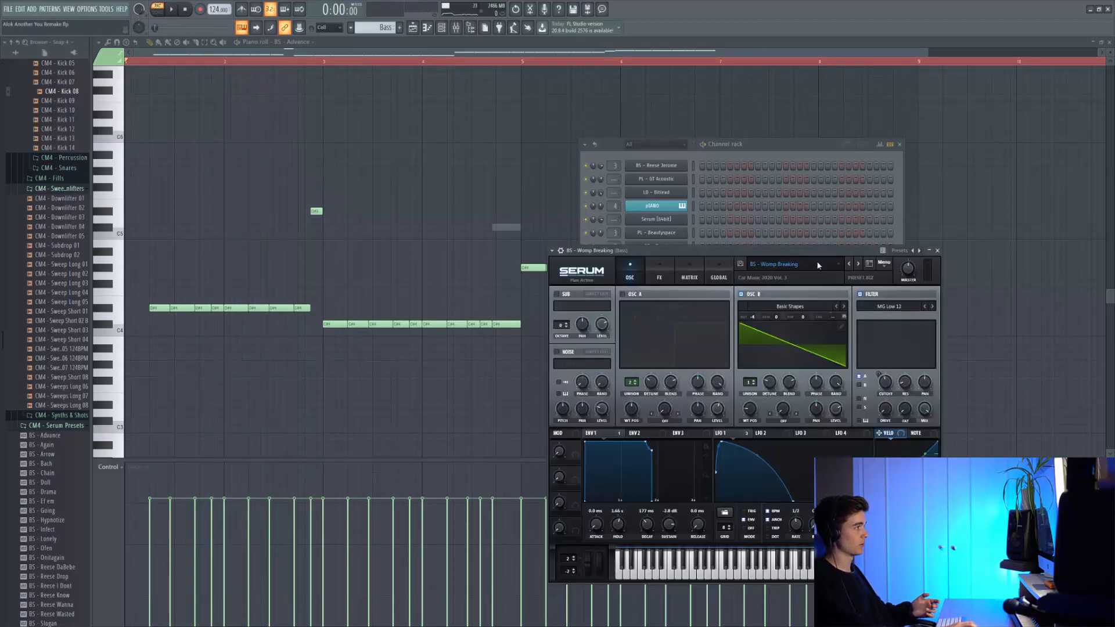
{"action": "left_click", "coordinate": [447, 58]}
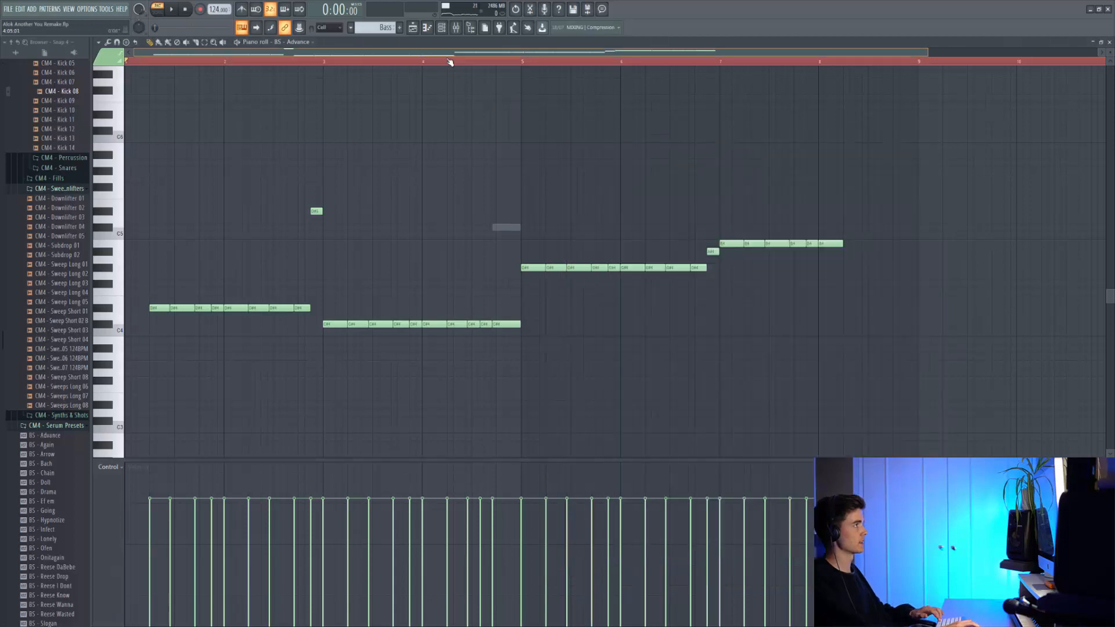
{"action": "key", "text": "space"}
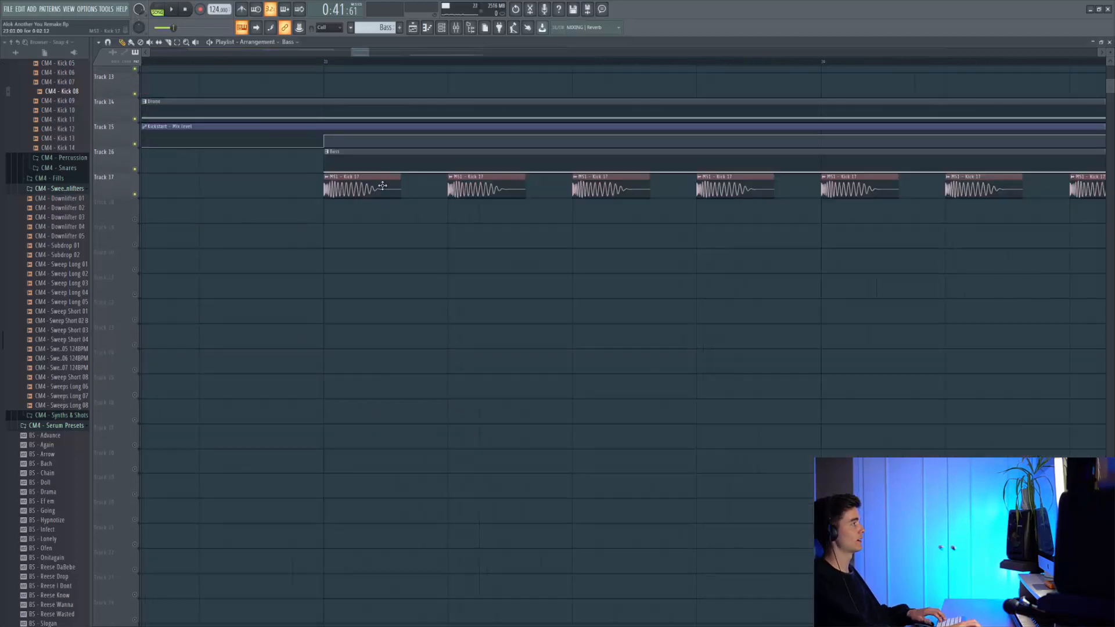
Step: Play the drop from bar 23 to hear the kicks on Track 17 together with the bass
{"action": "scroll", "coordinate": [352, 187], "scroll_direction": "up", "scroll_amount": 2}
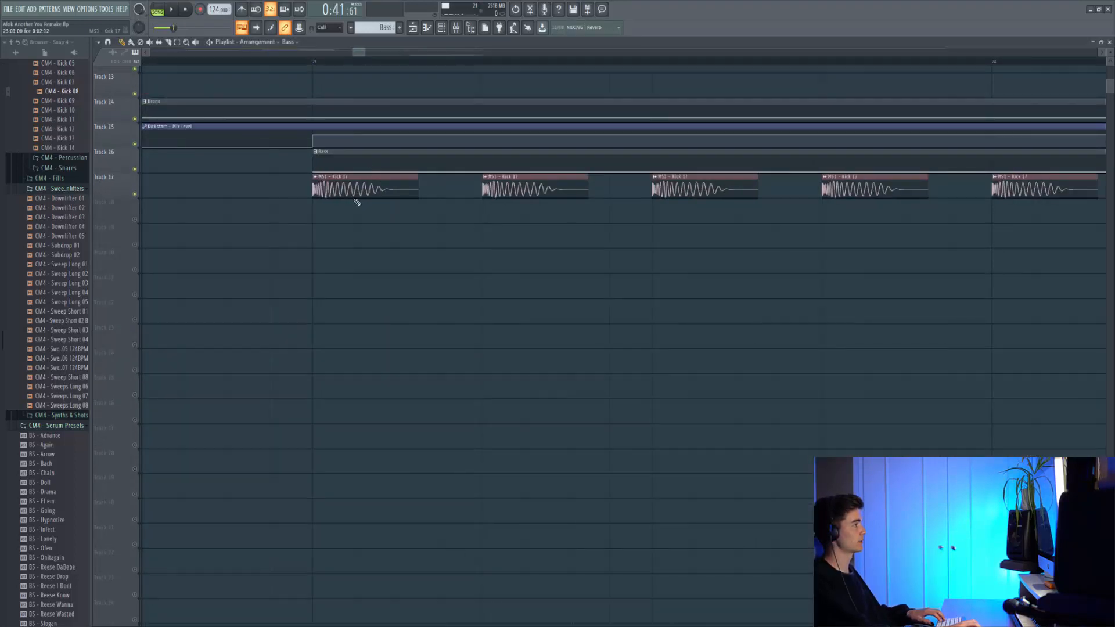
{"action": "scroll", "coordinate": [349, 116], "scroll_direction": "up", "scroll_amount": 2}
{"action": "left_click", "coordinate": [318, 61]}
{"action": "scroll", "coordinate": [336, 129], "scroll_direction": "down", "scroll_amount": 5}
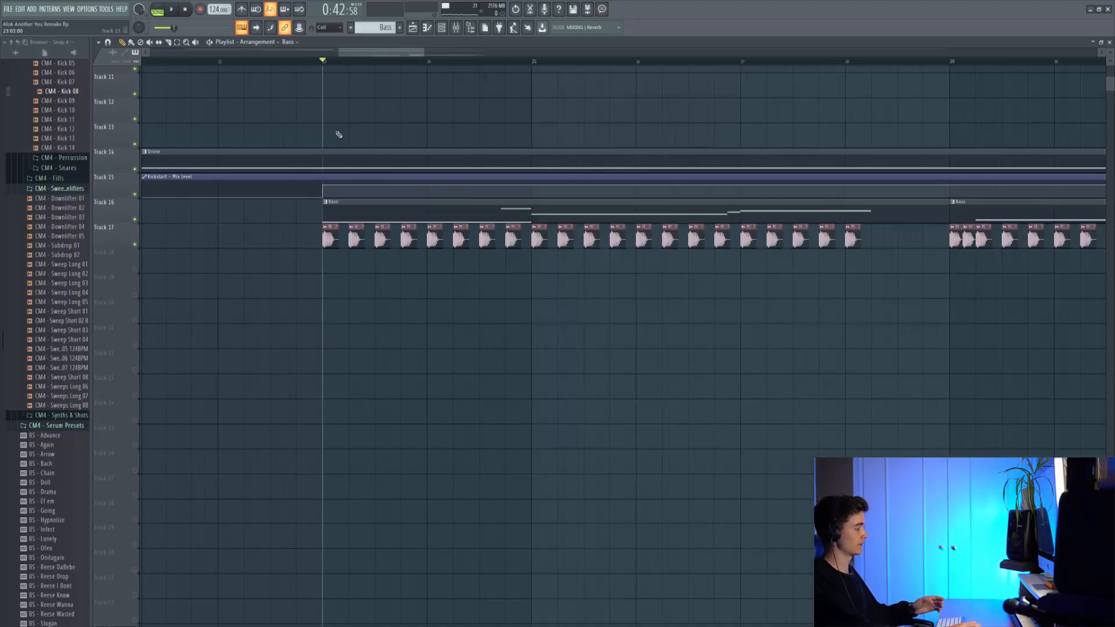
{"action": "key", "text": "space"}
{"action": "scroll", "coordinate": [348, 151], "scroll_direction": "up", "scroll_amount": 2}
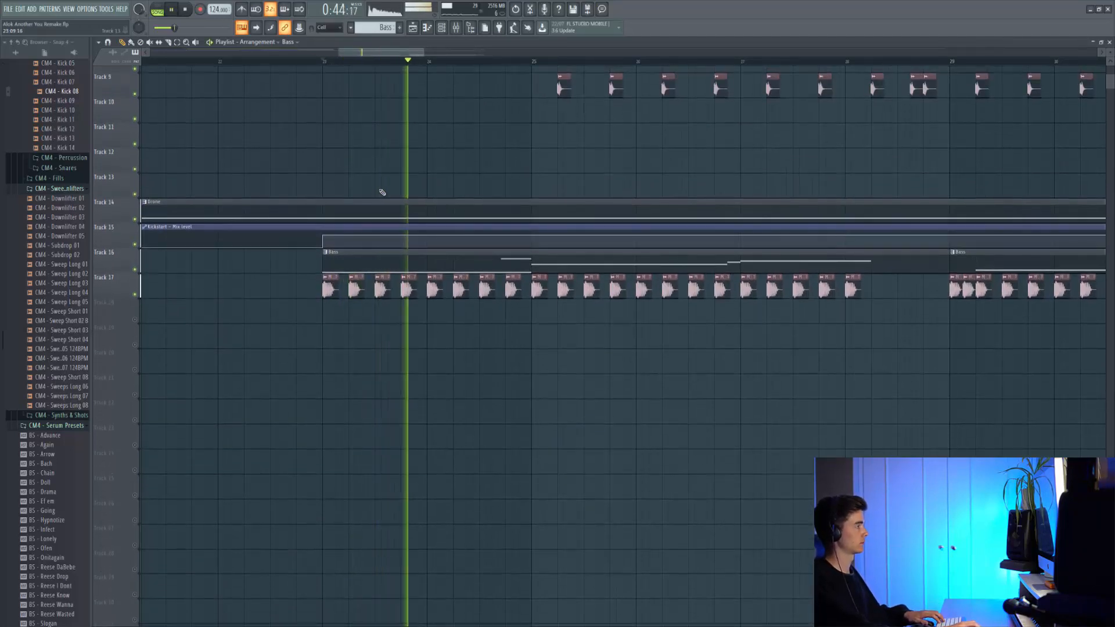
{"action": "scroll", "coordinate": [465, 221], "scroll_direction": "up", "scroll_amount": 3}
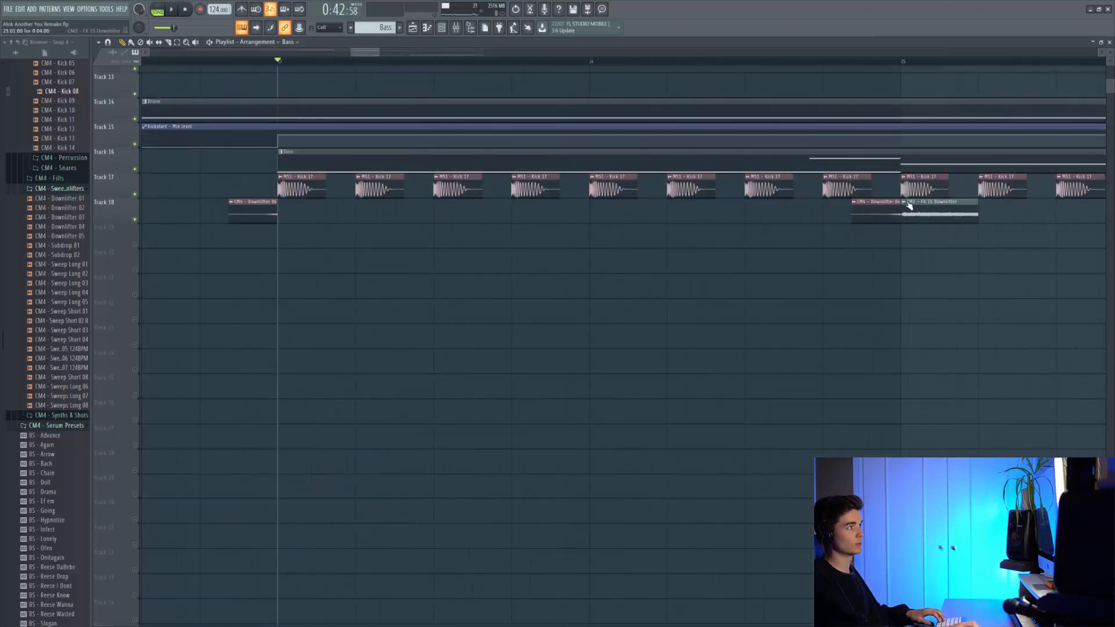
Step: Play the arrangement from just before bar 23 to hear the downlifter effects on Tracks 18 and 19
{"action": "scroll", "coordinate": [906, 207], "scroll_direction": "up", "scroll_amount": 2}
{"action": "scroll", "coordinate": [906, 207], "scroll_direction": "down", "scroll_amount": 4}
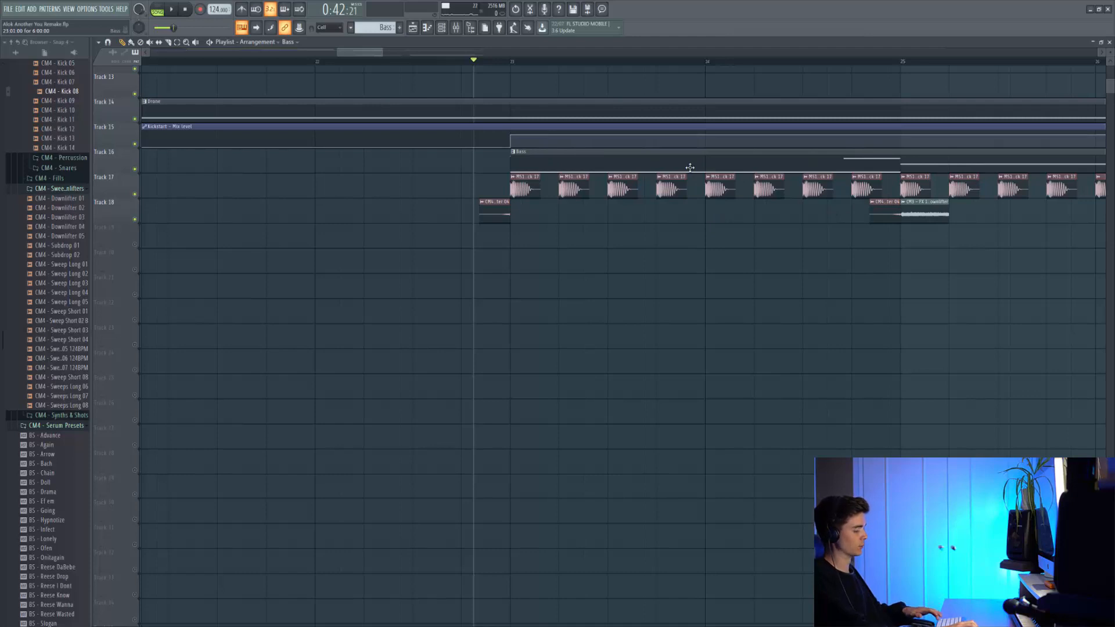
{"action": "key", "text": "space"}
{"action": "left_click_drag", "start_coordinate": [690, 168], "coordinate": [521, 177]}
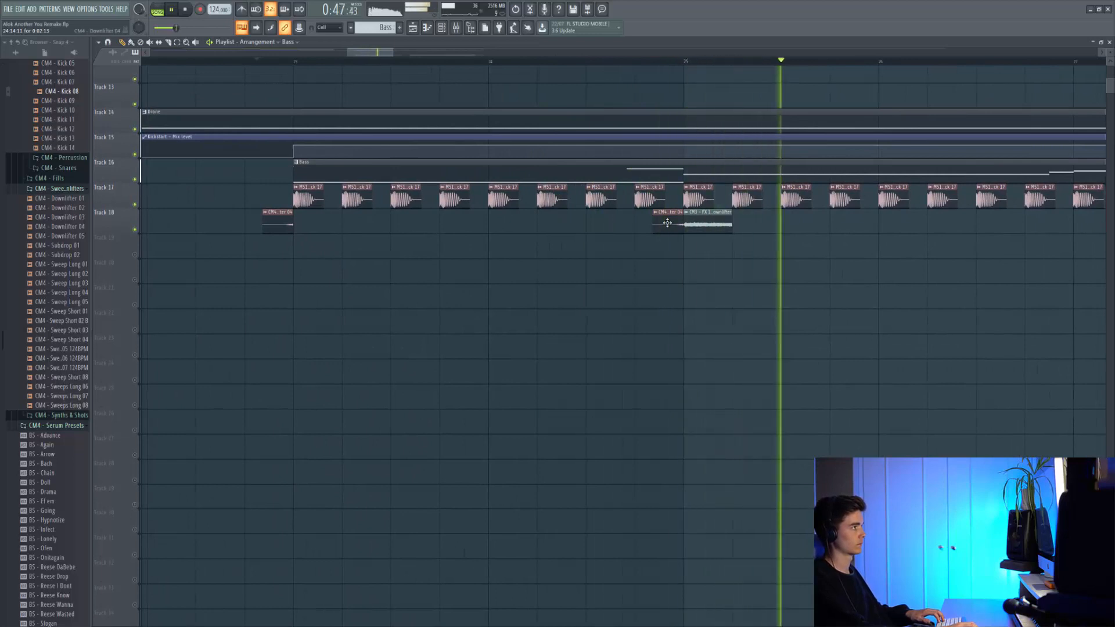
{"action": "scroll", "coordinate": [668, 223], "scroll_direction": "down", "scroll_amount": 3}
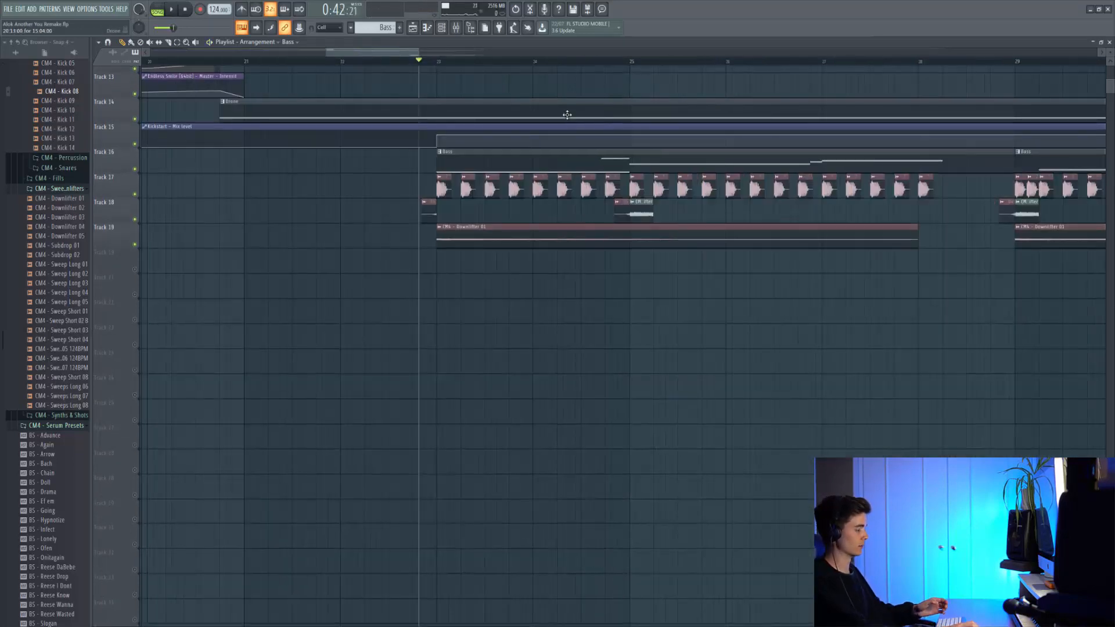
{"action": "key", "text": "space"}
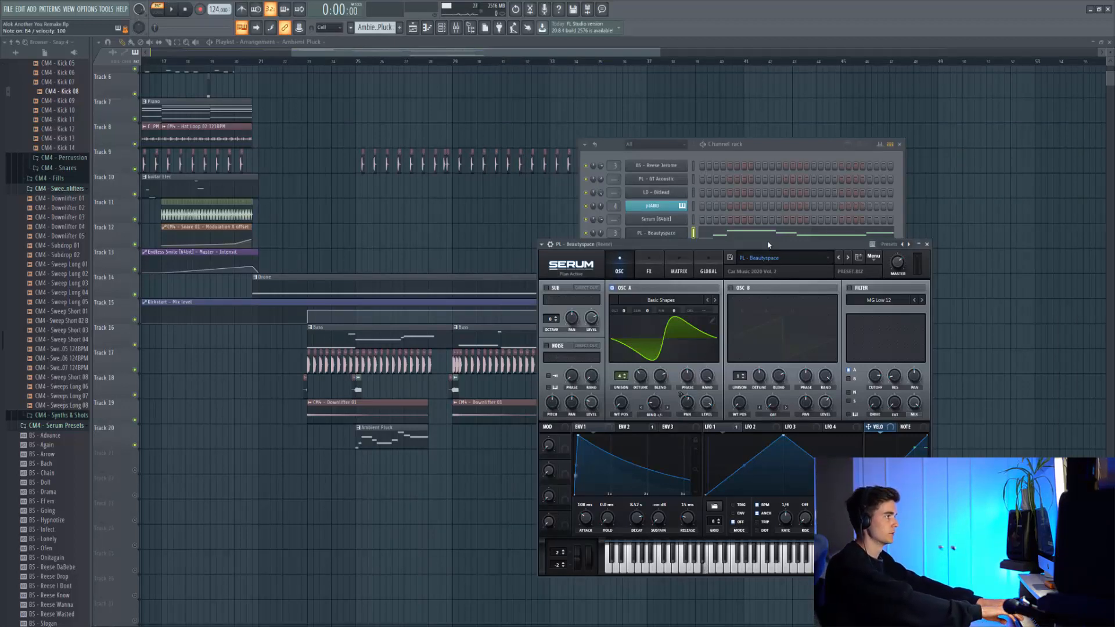
Step: Inspect the Serum effects of PL - Beautyspace down to the reverb and show the channel's notes in the piano roll
{"action": "left_click", "coordinate": [638, 271]}
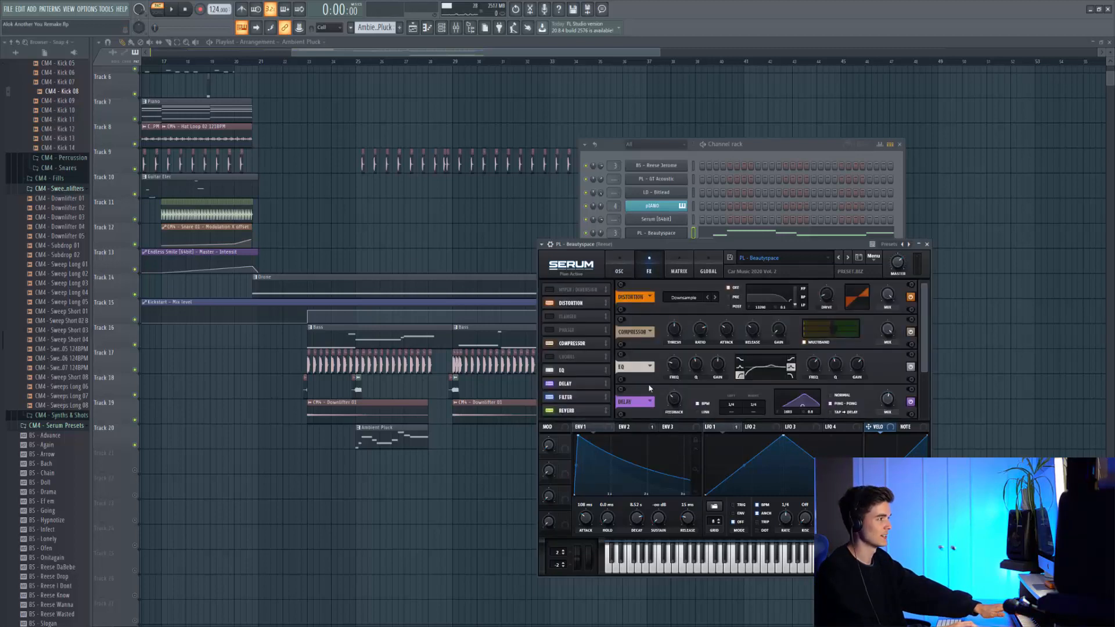
{"action": "left_click", "coordinate": [575, 410]}
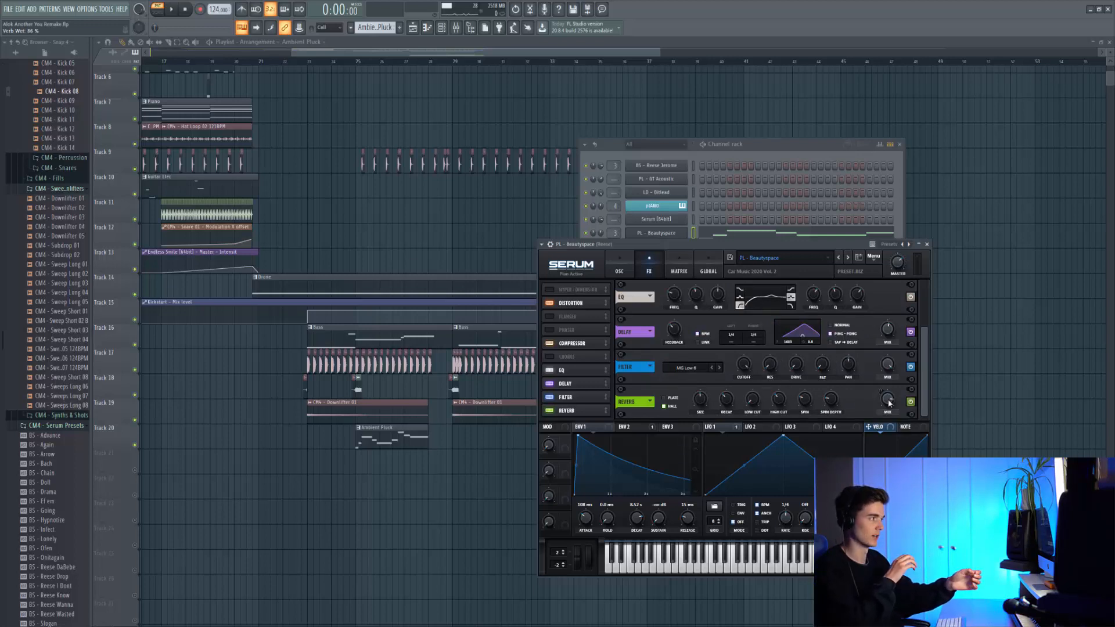
{"action": "key", "text": "F7"}
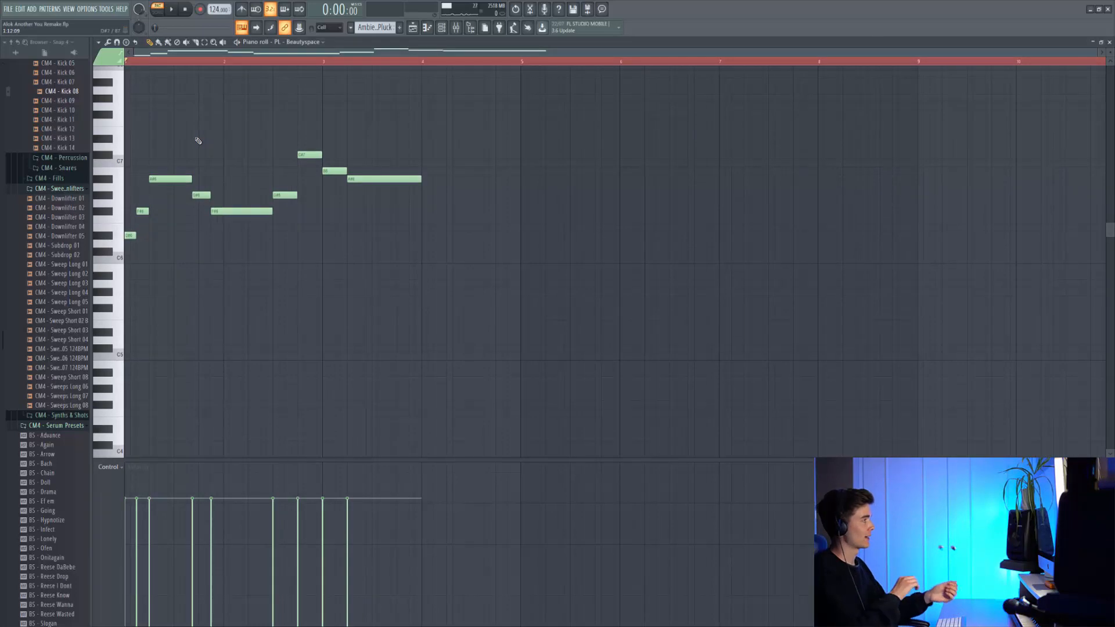
Step: Play the Ambient Pluck melody on its own and within the arrangement from bar 23
{"action": "key", "text": "space"}
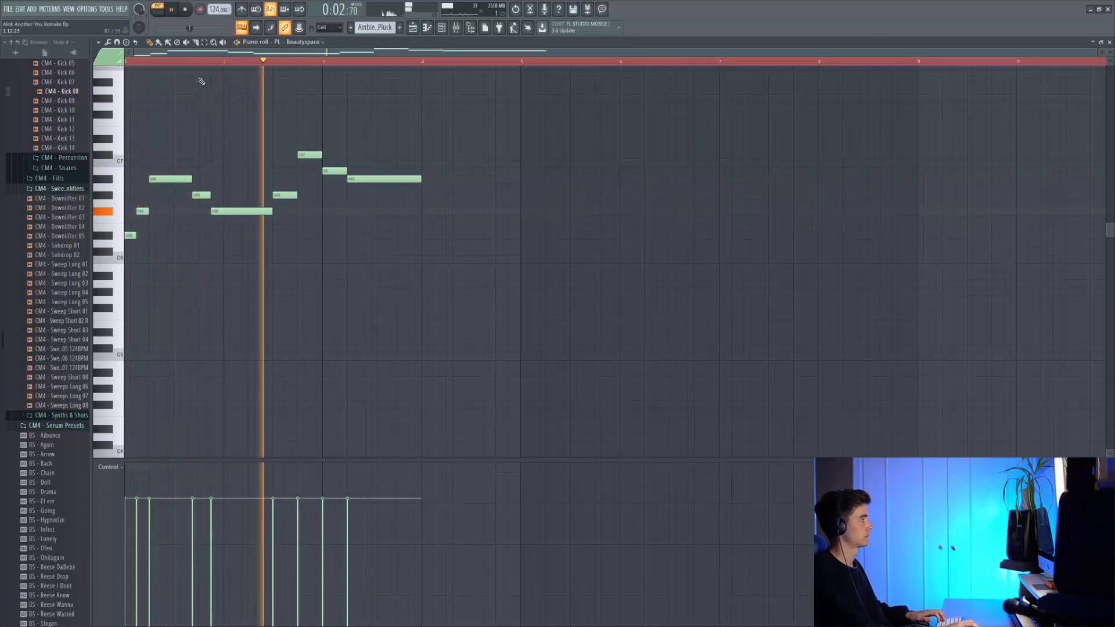
{"action": "key", "text": "space"}
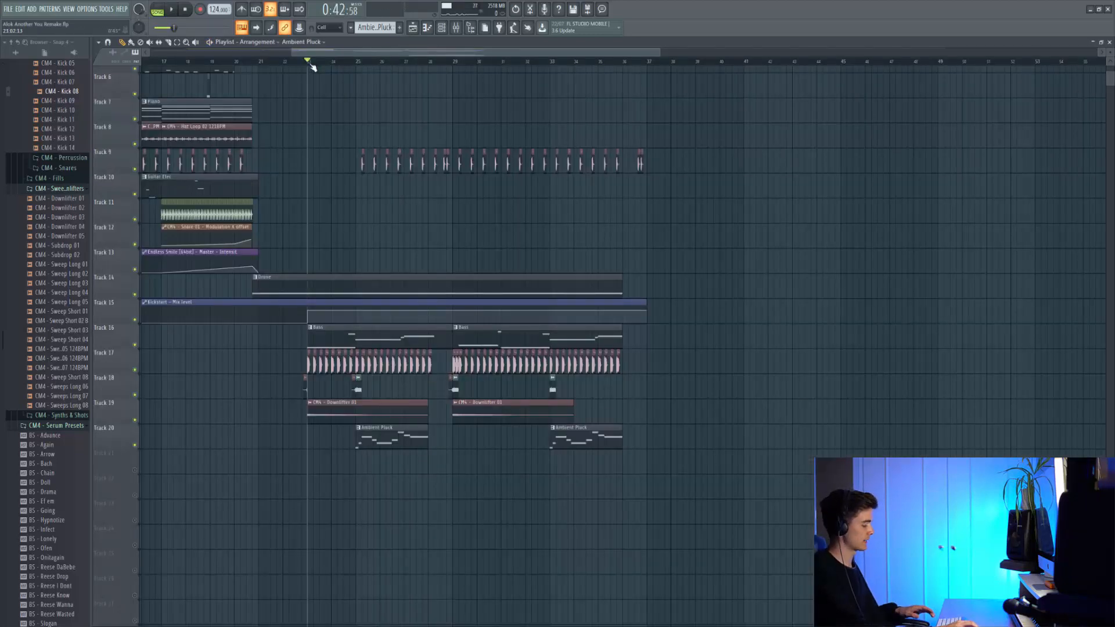
{"action": "key", "text": "space"}
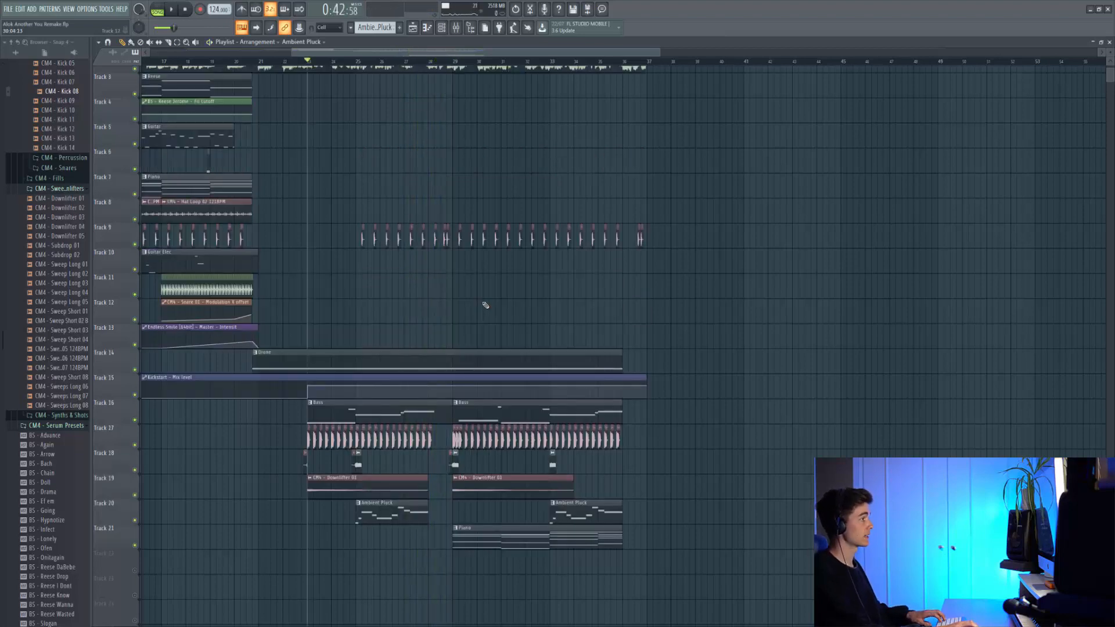
Step: Play the arrangement from just before bar 29 to hear the Piano pattern on Track 21
{"action": "scroll", "coordinate": [485, 304], "scroll_direction": "up", "scroll_amount": 3}
{"action": "scroll", "coordinate": [591, 348], "scroll_direction": "down", "scroll_amount": 4}
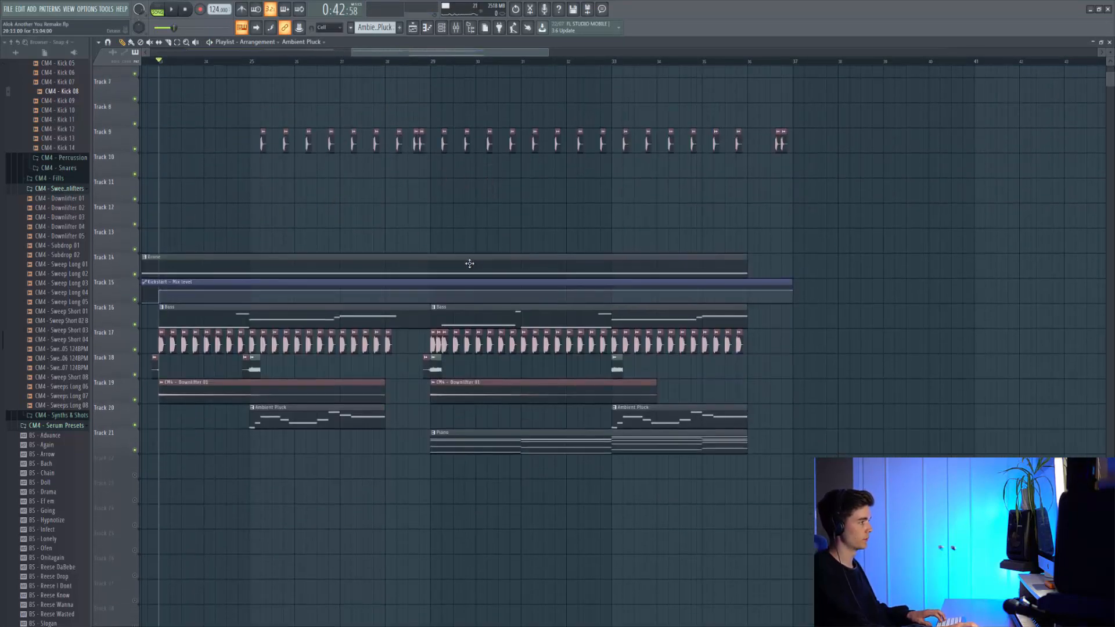
{"action": "left_click", "coordinate": [419, 60]}
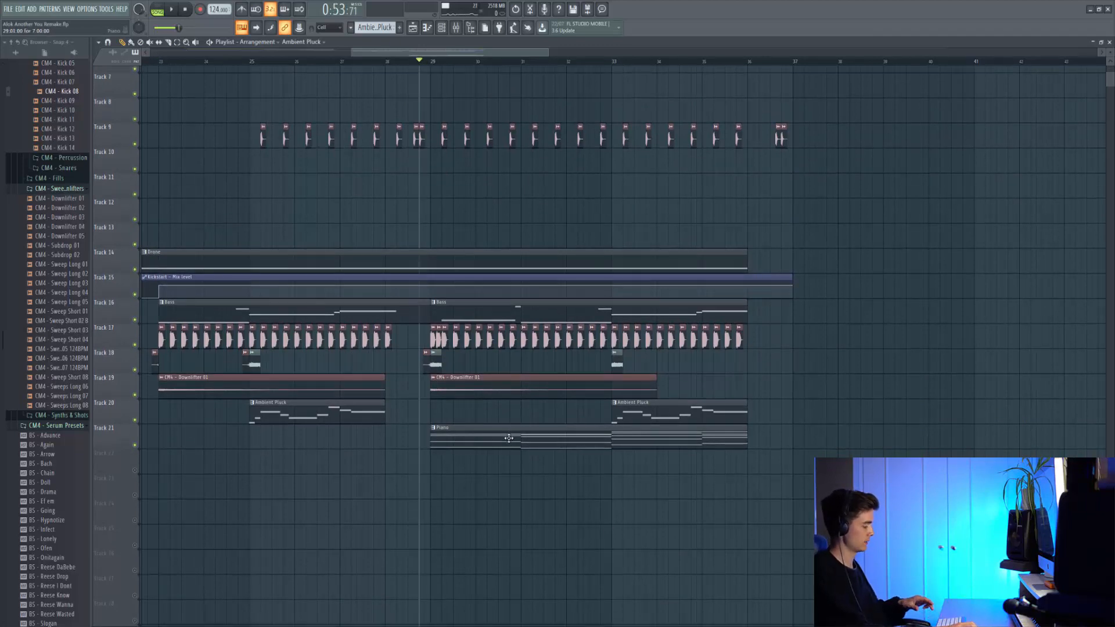
{"action": "key", "text": "space"}
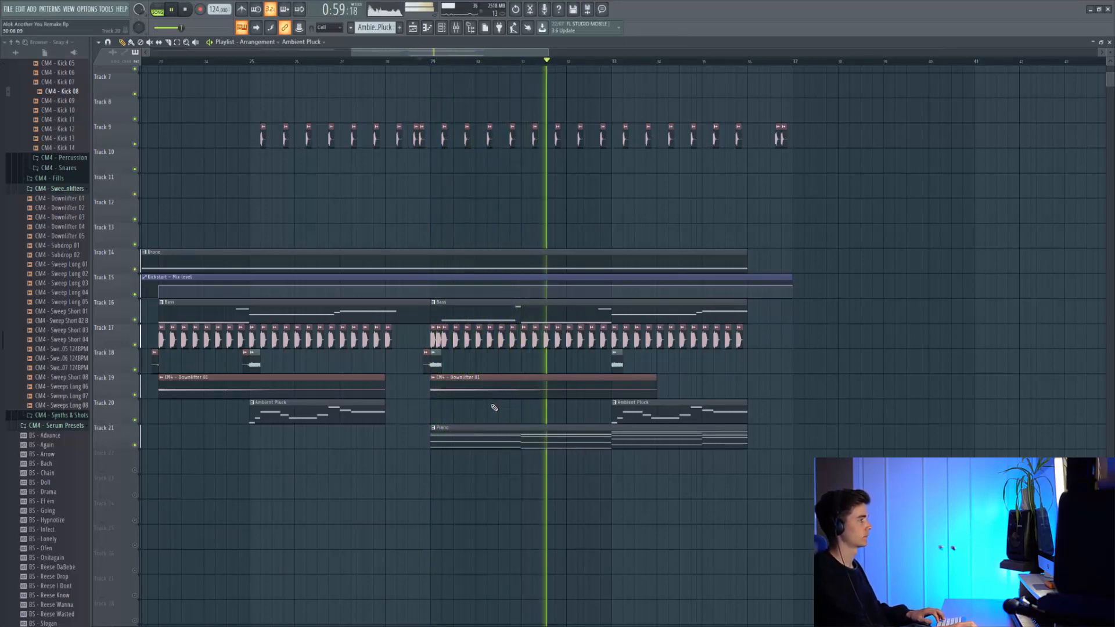
{"action": "key", "text": "space"}
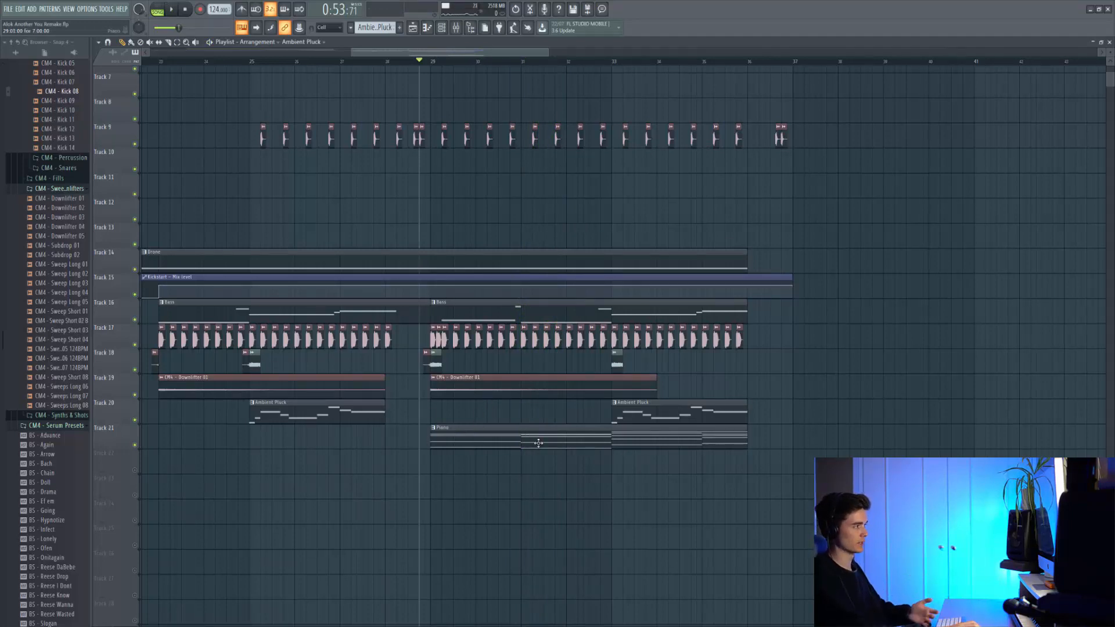
Step: Examine the Reese pattern on Track 22 and play the second half of the drop with it
{"action": "scroll", "coordinate": [566, 429], "scroll_direction": "down", "scroll_amount": 3}
{"action": "key", "text": "ctrl+alt+z"}
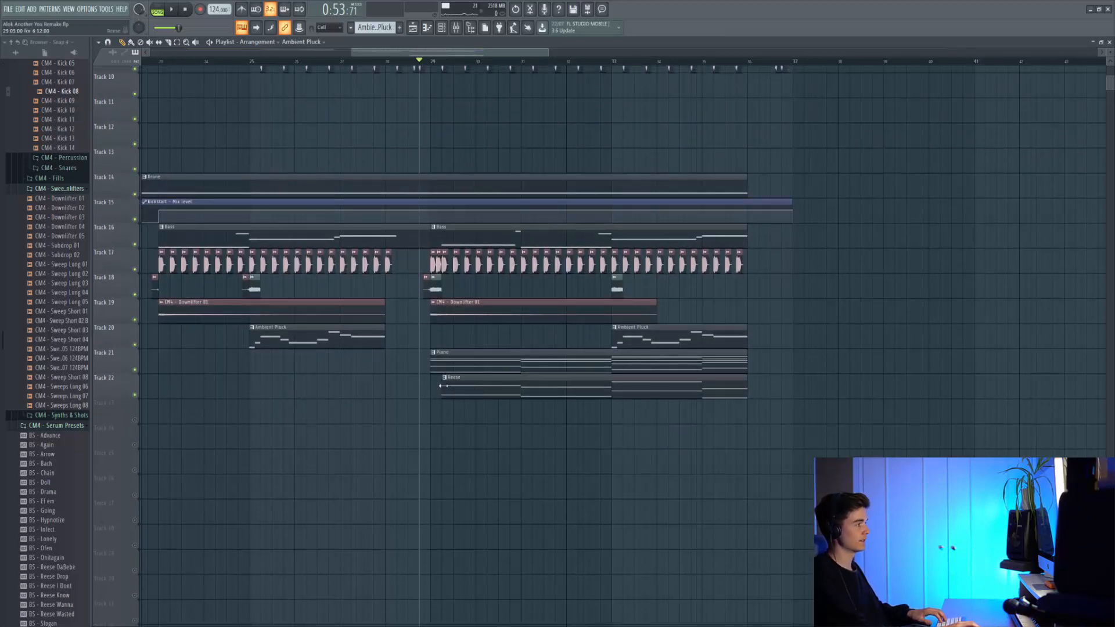
{"action": "left_click_drag", "start_coordinate": [443, 385], "coordinate": [421, 387]}
{"action": "scroll", "coordinate": [443, 382], "scroll_direction": "up", "scroll_amount": 4}
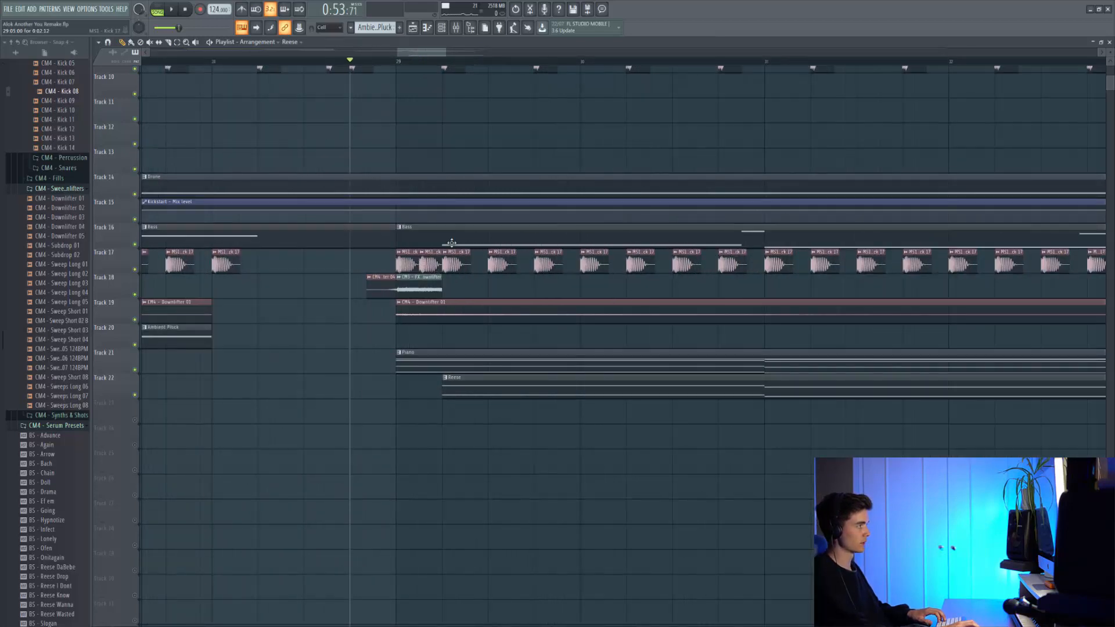
{"action": "key", "text": "space"}
{"action": "scroll", "coordinate": [423, 96], "scroll_direction": "down", "scroll_amount": 3}
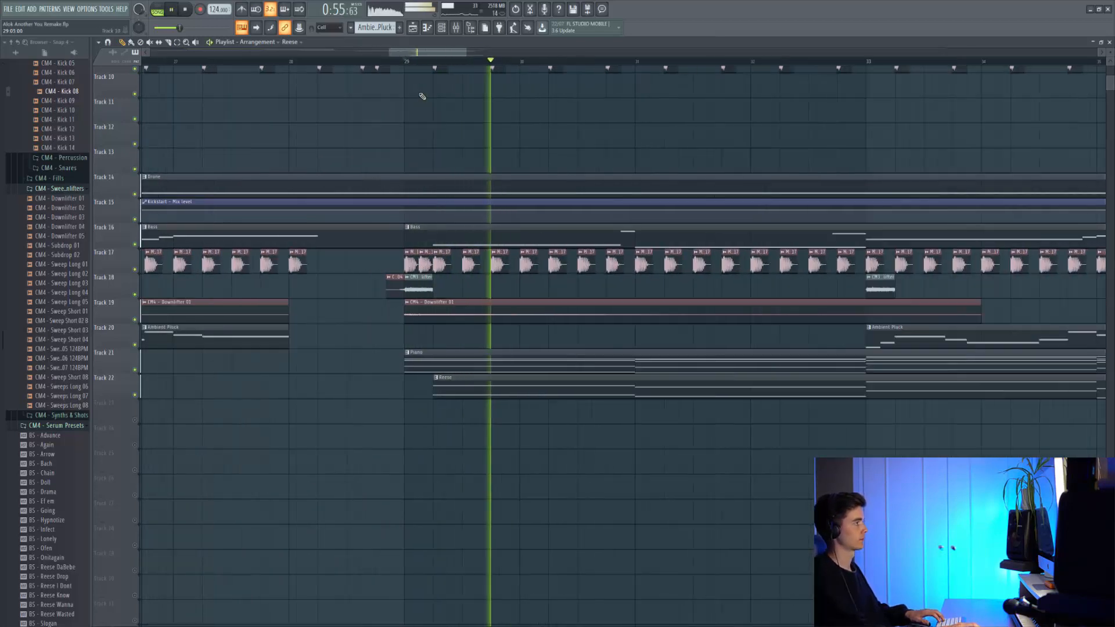
{"action": "scroll", "coordinate": [422, 95], "scroll_direction": "down", "scroll_amount": 1}
{"action": "scroll", "coordinate": [422, 97], "scroll_direction": "up", "scroll_amount": 2}
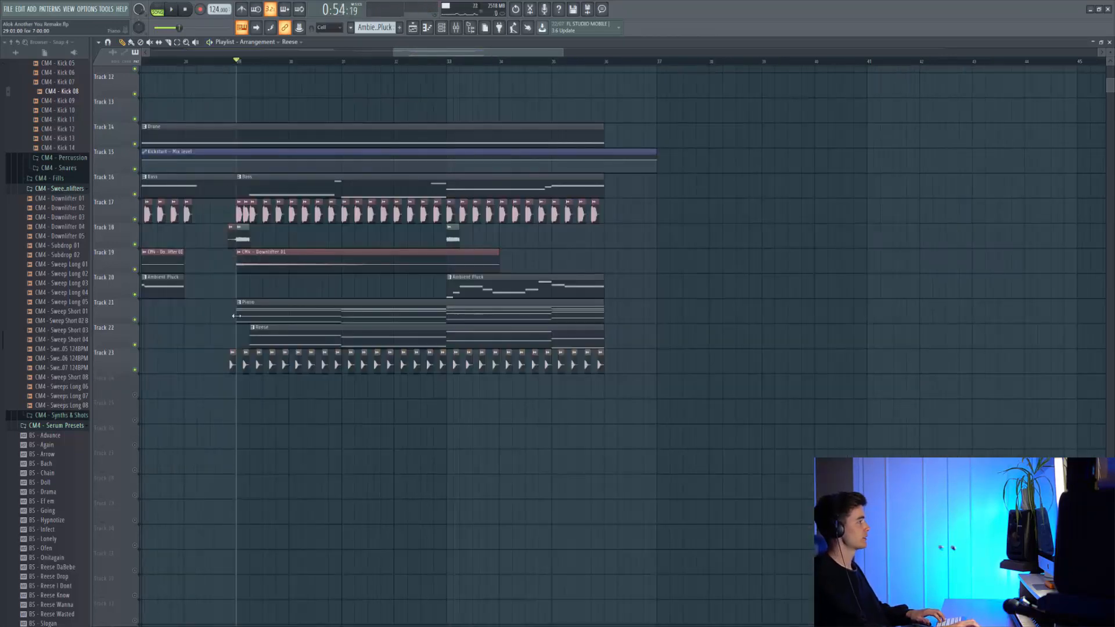
{"action": "scroll", "coordinate": [244, 342], "scroll_direction": "up", "scroll_amount": 8}
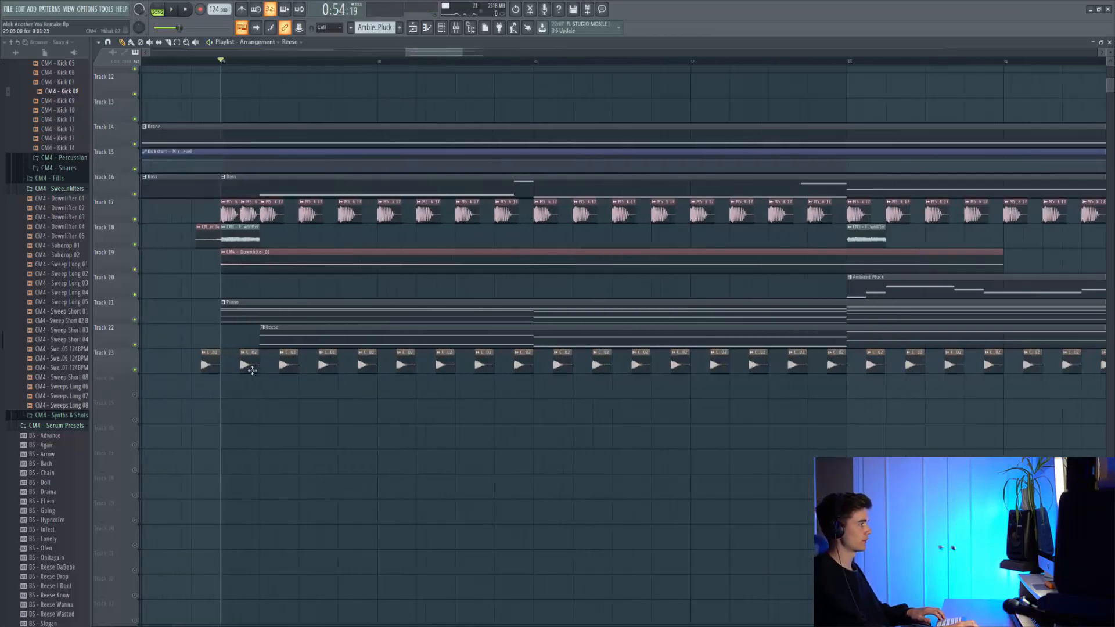
Step: Inspect the CM4 - Hihat 02 sample on Track 23 and play the hi-hats from just before bar 29
{"action": "scroll", "coordinate": [252, 370], "scroll_direction": "down", "scroll_amount": 8}
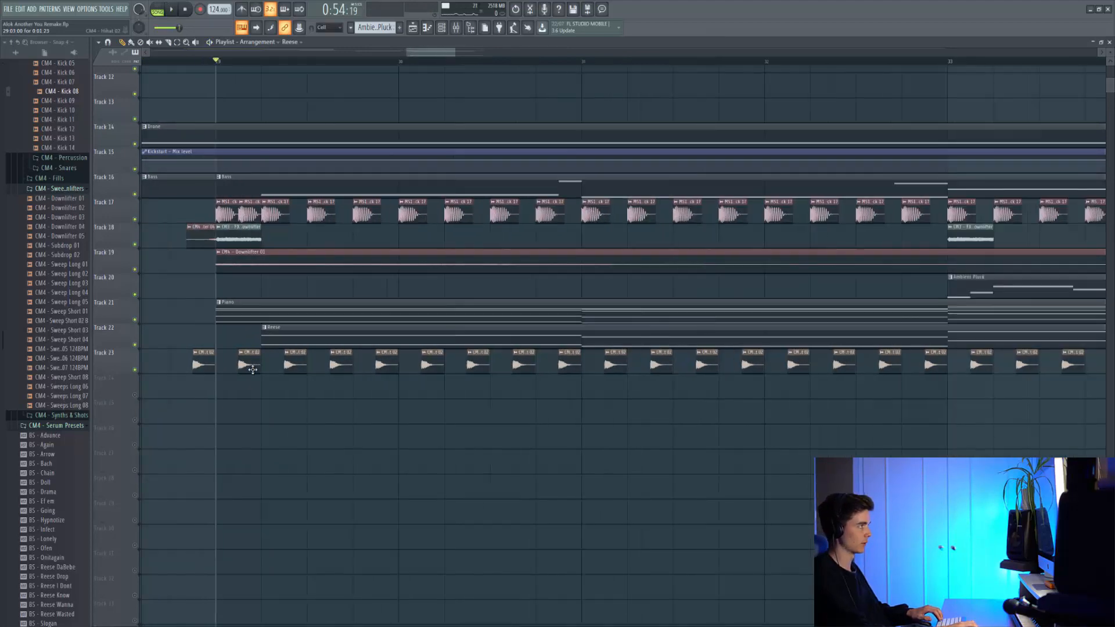
{"action": "scroll", "coordinate": [238, 349], "scroll_direction": "up", "scroll_amount": 6}
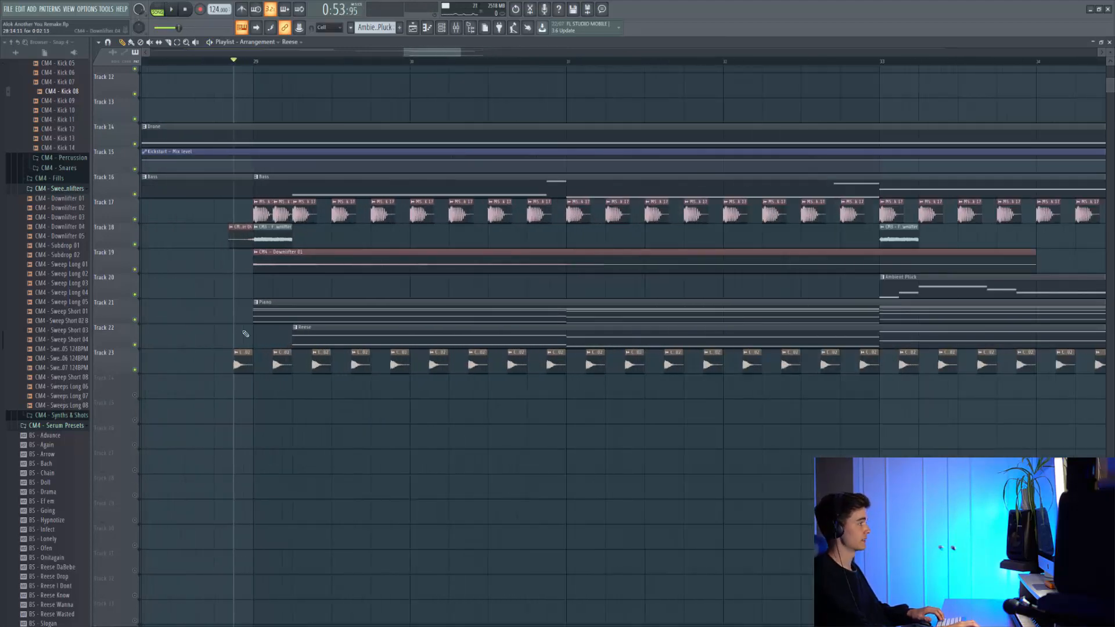
{"action": "double_click", "coordinate": [249, 360]}
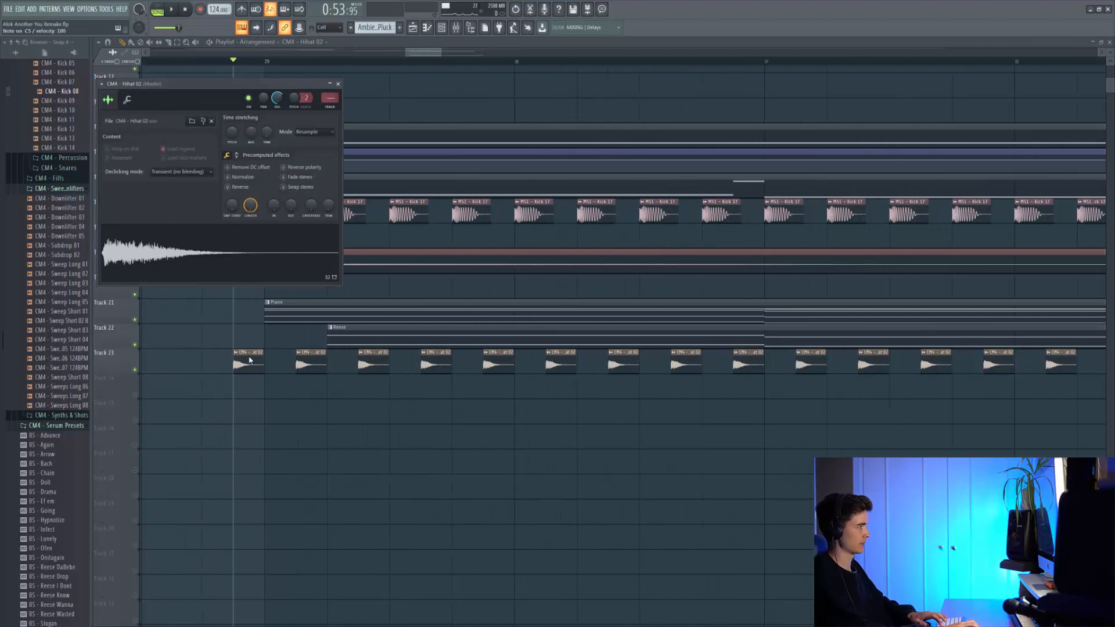
{"action": "key", "text": "space"}
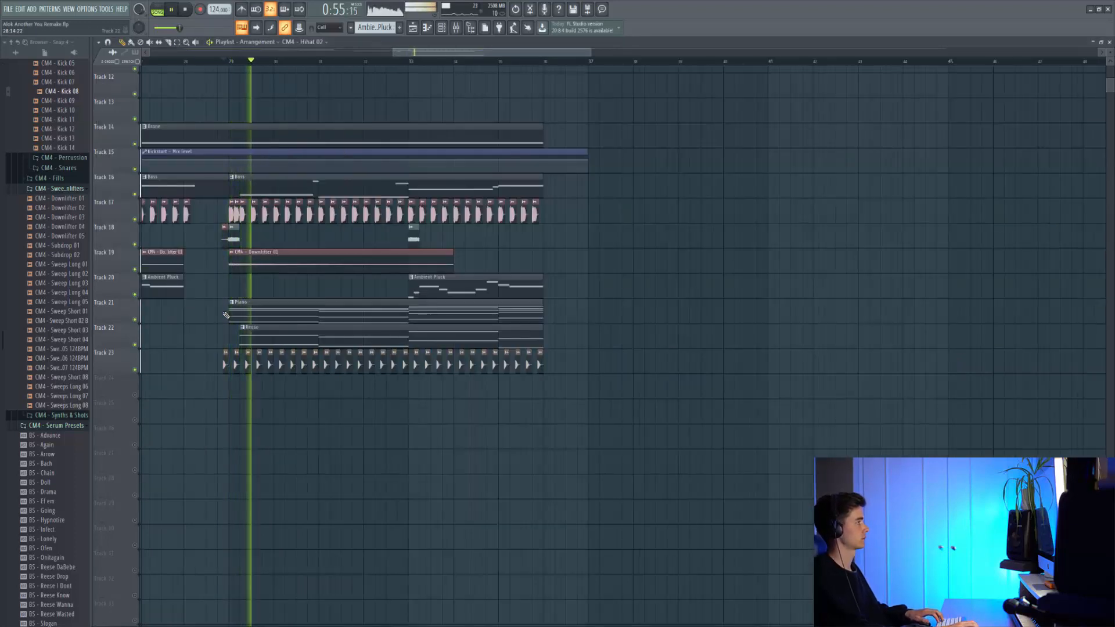
{"action": "scroll", "coordinate": [225, 314], "scroll_direction": "up", "scroll_amount": 5}
{"action": "key", "text": "space"}
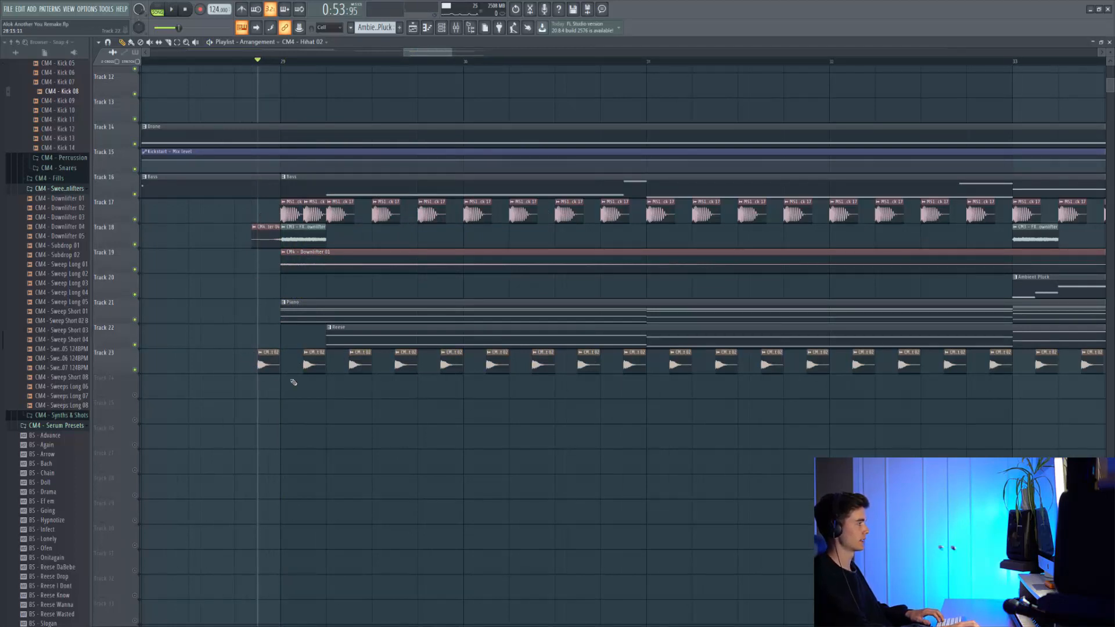
{"action": "scroll", "coordinate": [279, 362], "scroll_direction": "down", "scroll_amount": 4}
{"action": "key", "text": "space"}
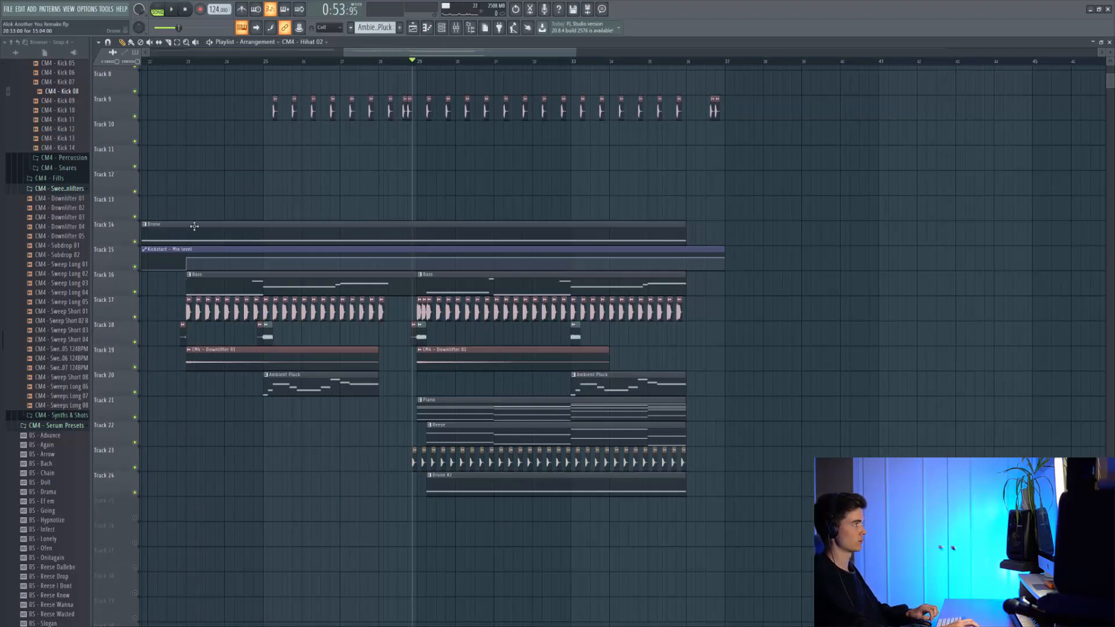
Step: Open the Drone #2 pattern from Track 24 in the piano roll and play its sustained note
{"action": "double_click", "coordinate": [477, 487]}
{"action": "key", "text": "space"}
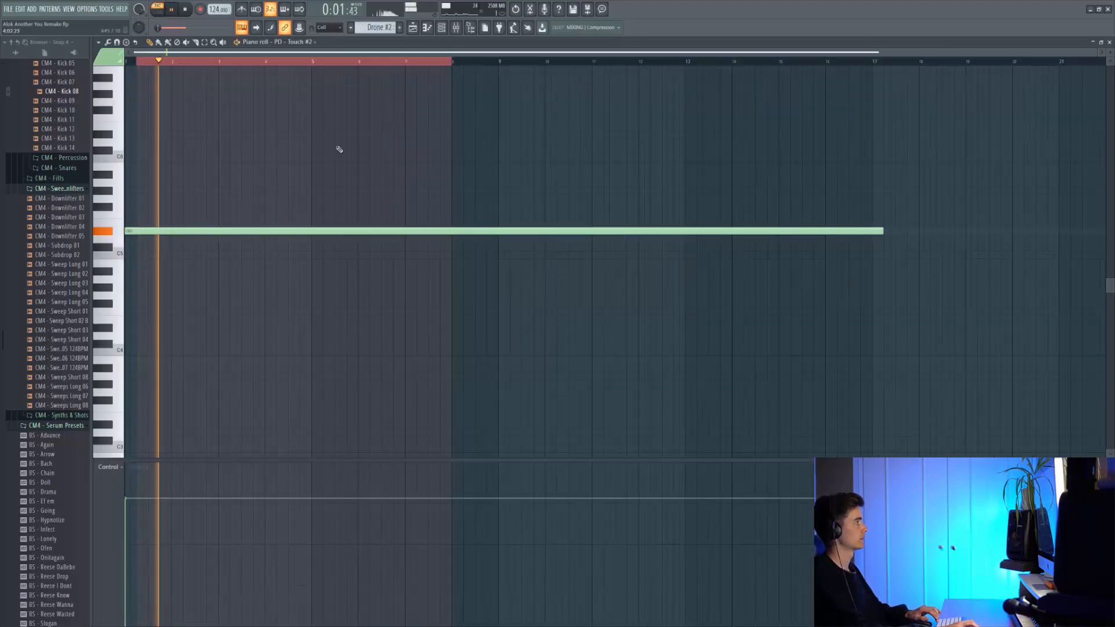
Step: Stop the Drone #2 note and play the drone with its PD - Touch - Pitch Bend automation on Track 25 from bar 29
{"action": "key", "text": "space"}
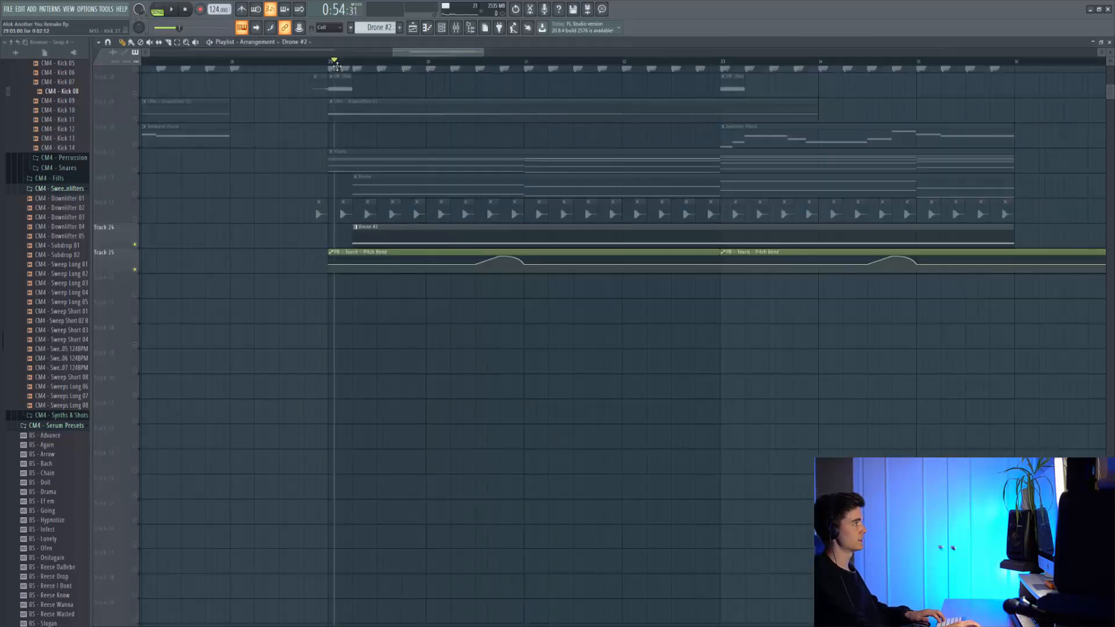
{"action": "left_click", "coordinate": [336, 66]}
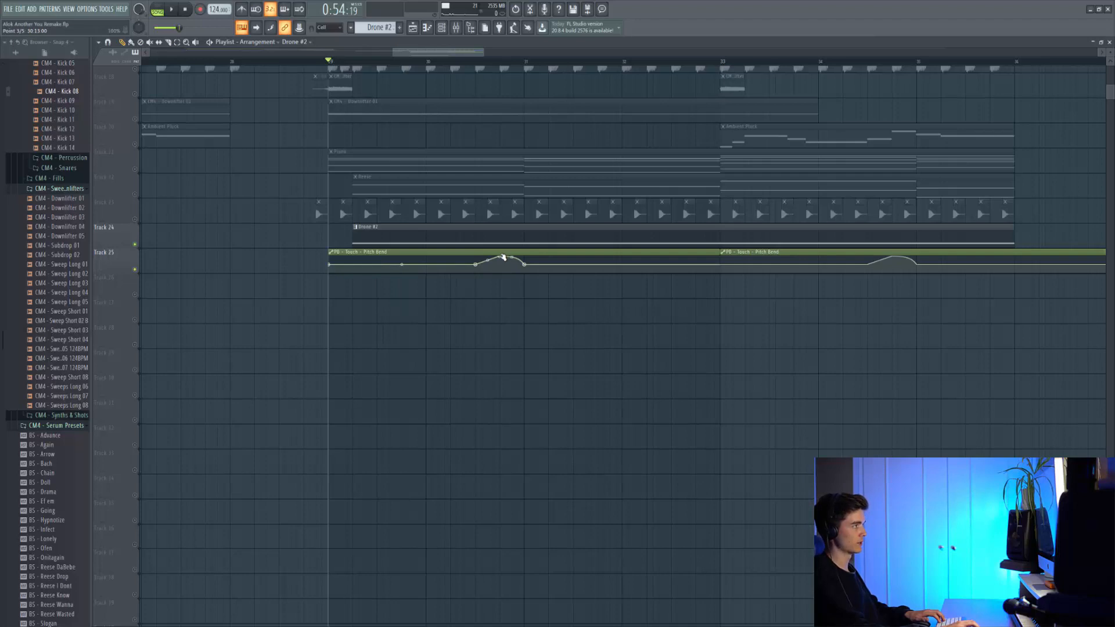
{"action": "key", "text": "space"}
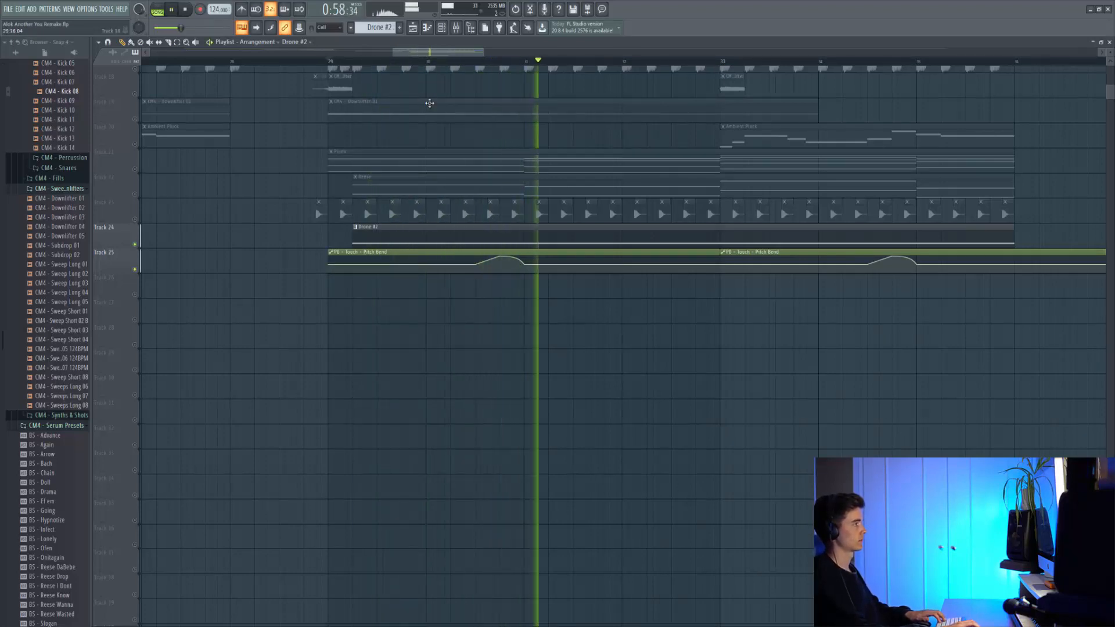
Step: Review the drop's layers on Tracks 14 to 26 and play them all together from bar 29
{"action": "scroll", "coordinate": [450, 199], "scroll_direction": "up", "scroll_amount": 2}
{"action": "scroll", "coordinate": [233, 211], "scroll_direction": "up", "scroll_amount": 2}
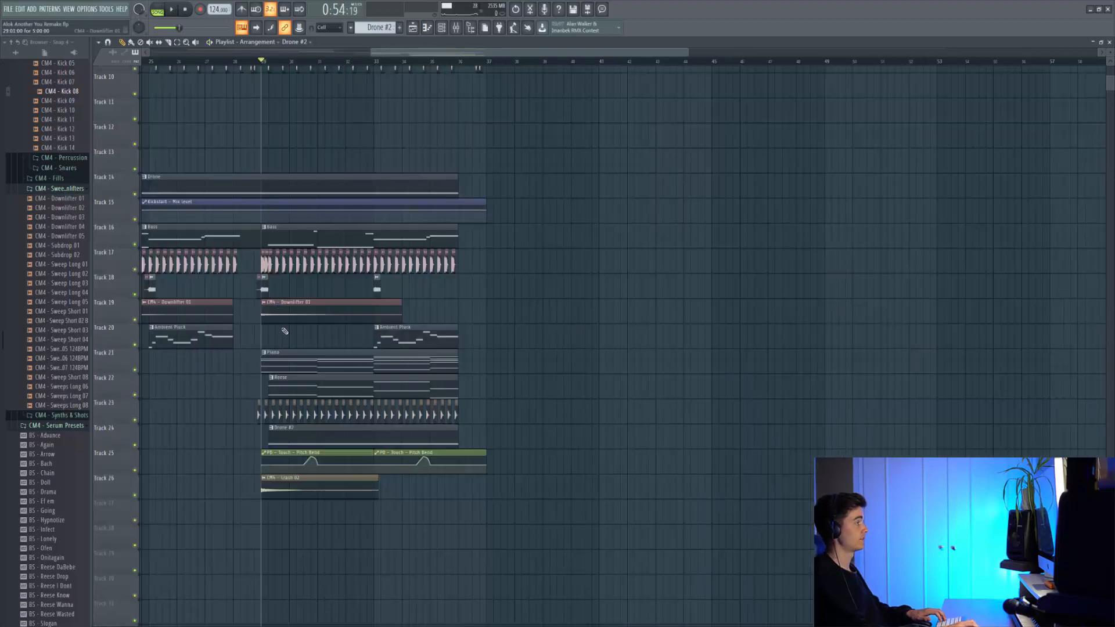
{"action": "scroll", "coordinate": [283, 354], "scroll_direction": "up", "scroll_amount": 3}
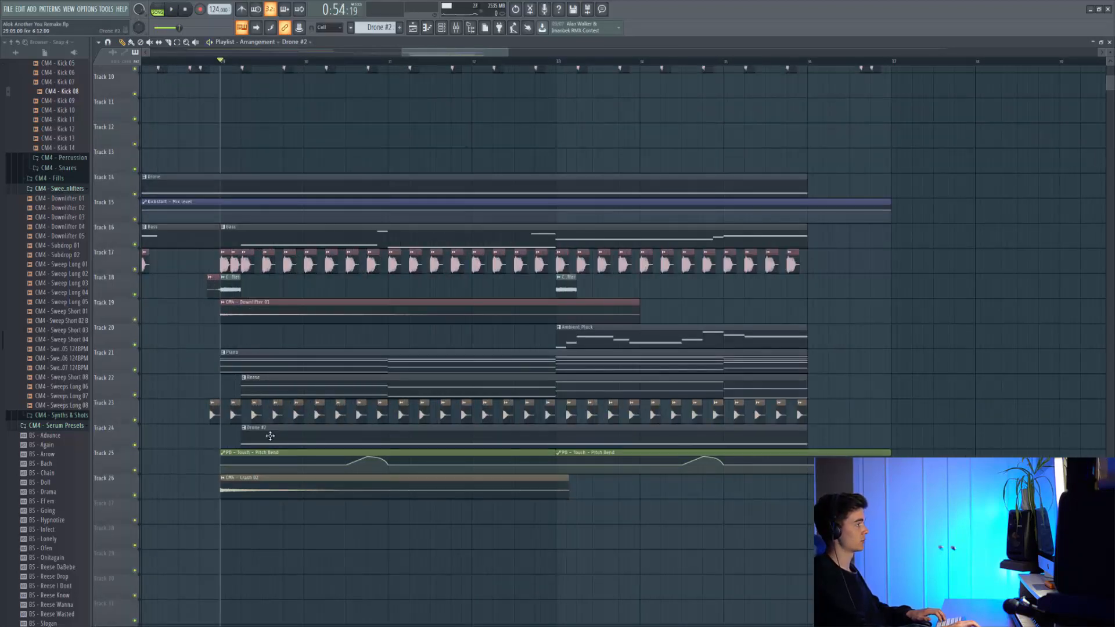
{"action": "scroll", "coordinate": [250, 401], "scroll_direction": "down", "scroll_amount": 6}
{"action": "scroll", "coordinate": [243, 312], "scroll_direction": "up", "scroll_amount": 2}
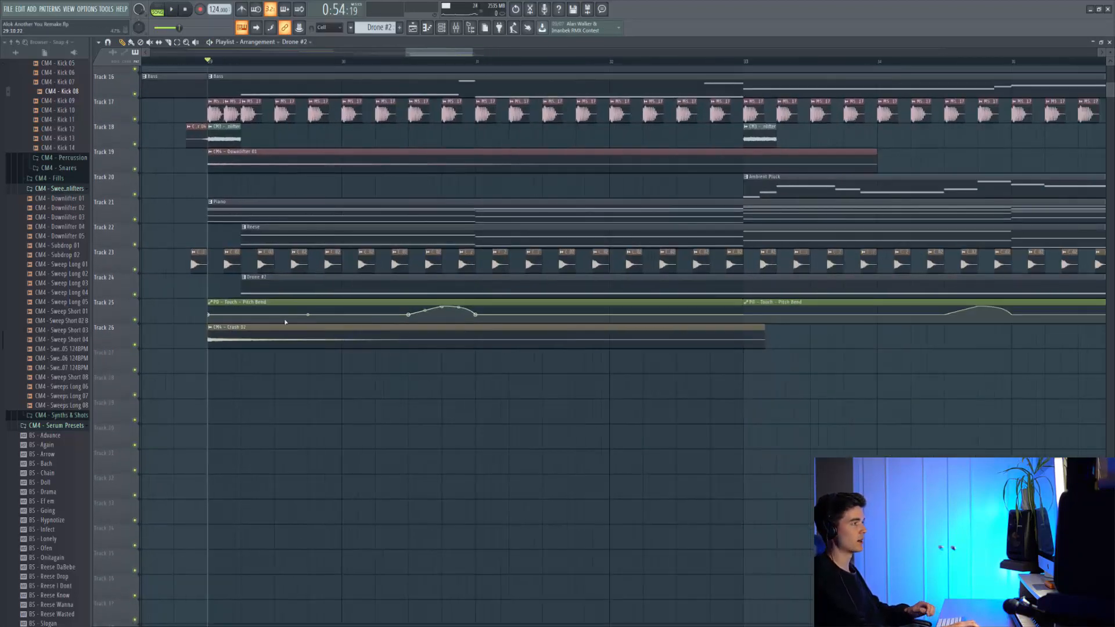
{"action": "scroll", "coordinate": [285, 322], "scroll_direction": "up", "scroll_amount": 4}
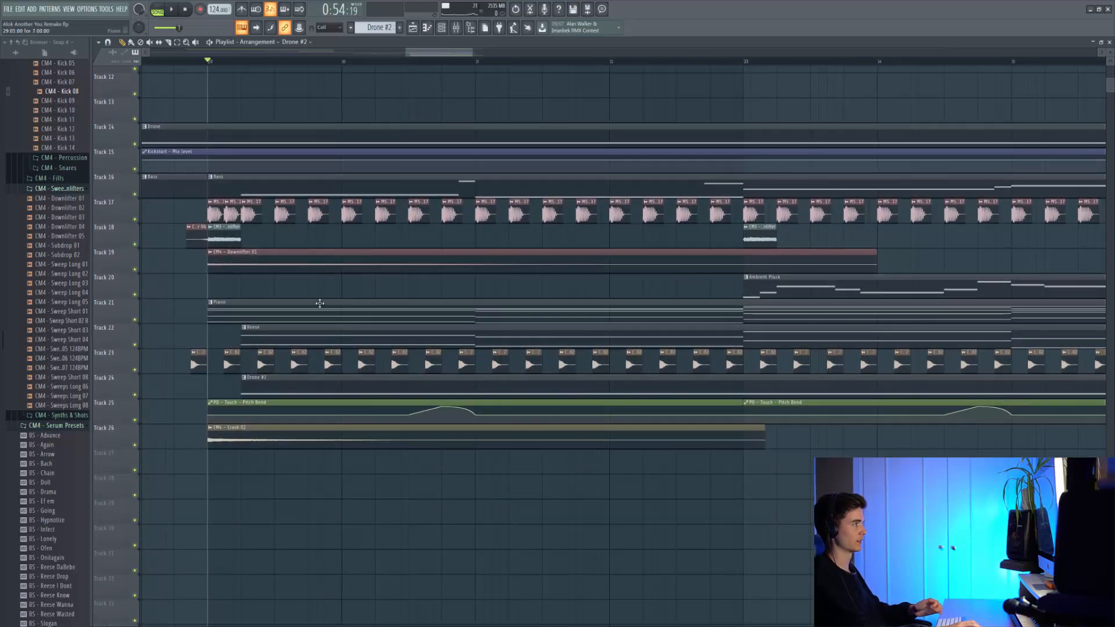
{"action": "key", "text": "space"}
{"action": "scroll", "coordinate": [317, 406], "scroll_direction": "down", "scroll_amount": 1}
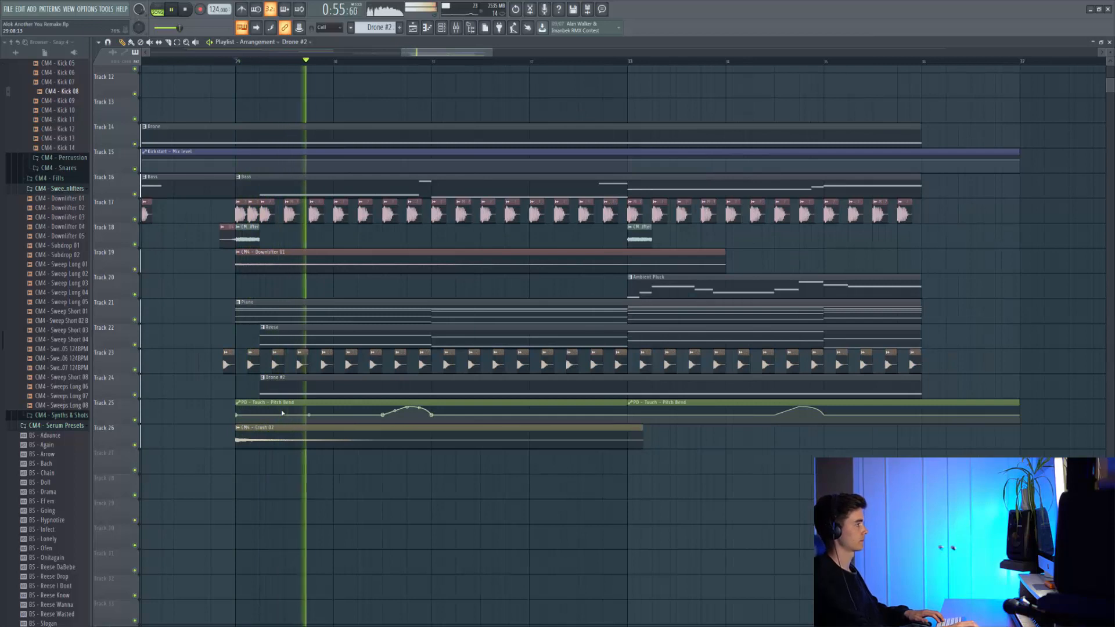